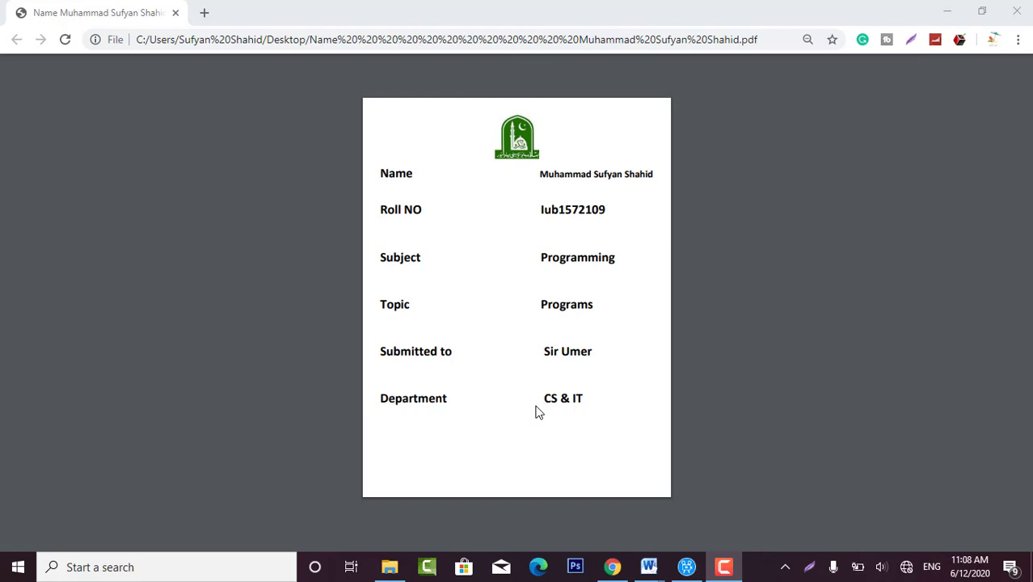
Step: Switch to the blank Word document and insert the university logo picture "download (1)" from the Pictures folder
{"action": "mouse_move", "coordinate": [649, 566]}
{"action": "left_click", "coordinate": [723, 531]}
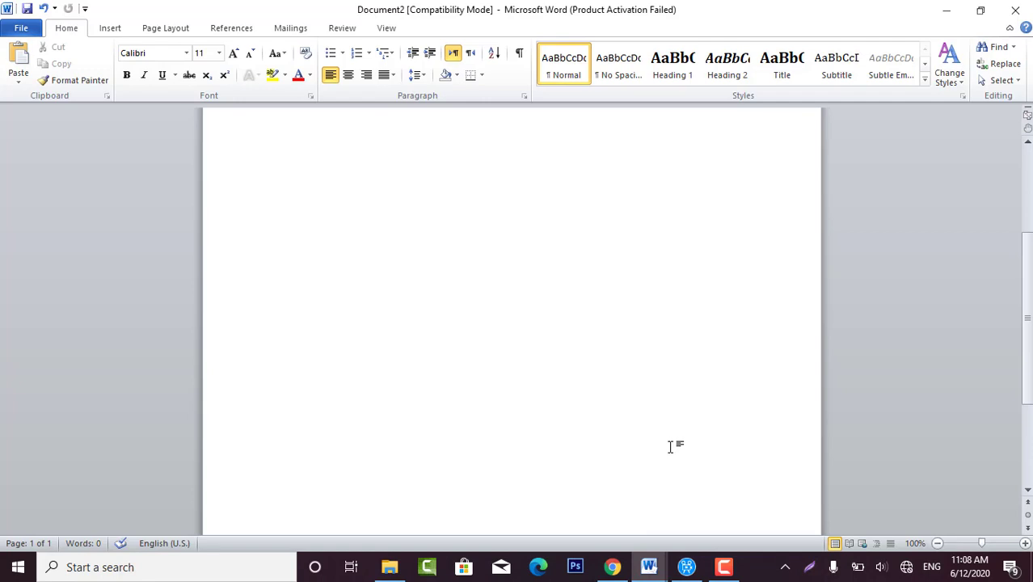
{"action": "left_click", "coordinate": [105, 28]}
{"action": "left_click", "coordinate": [161, 65]}
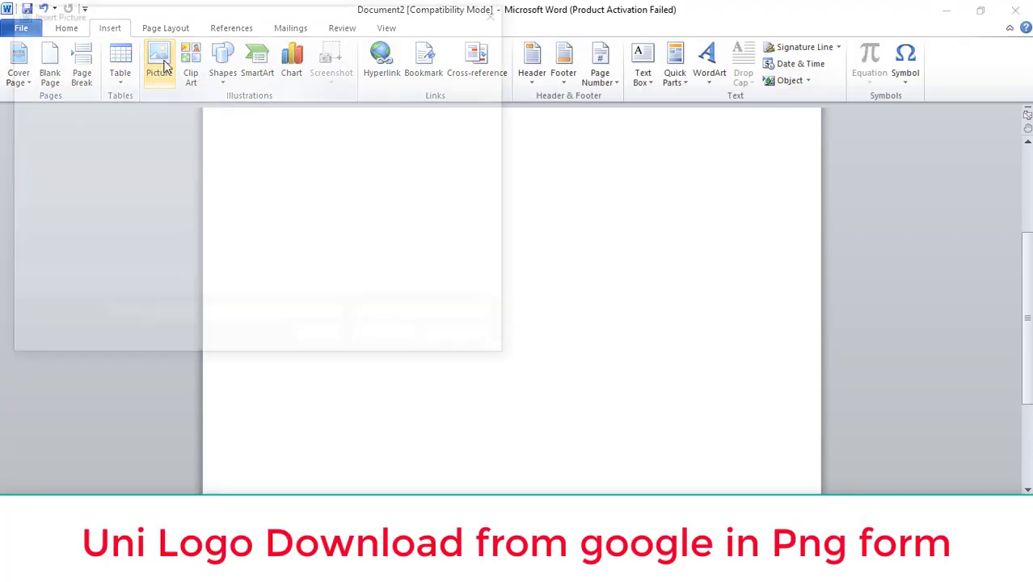
{"action": "left_click", "coordinate": [440, 235]}
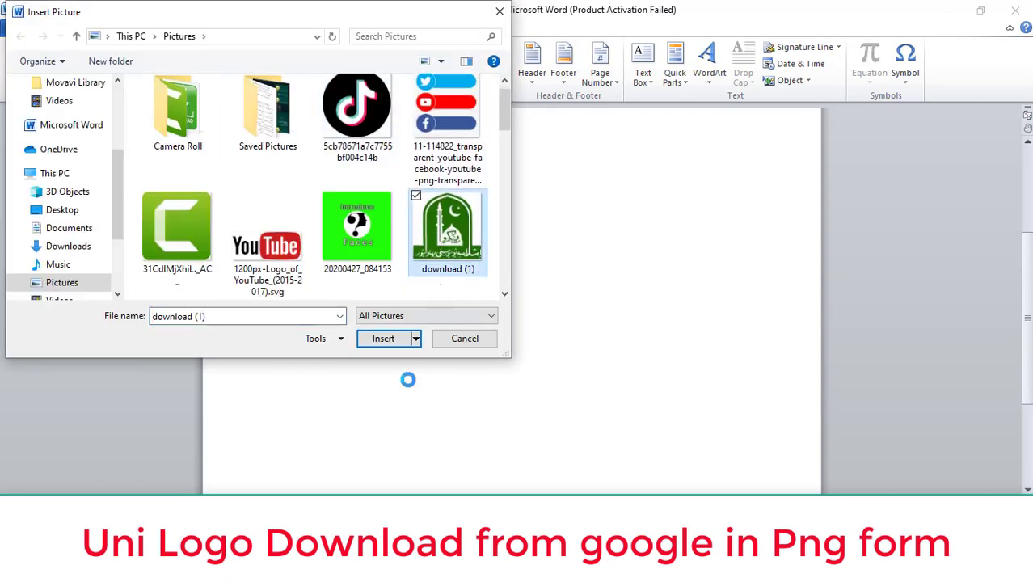
{"action": "left_click", "coordinate": [391, 340]}
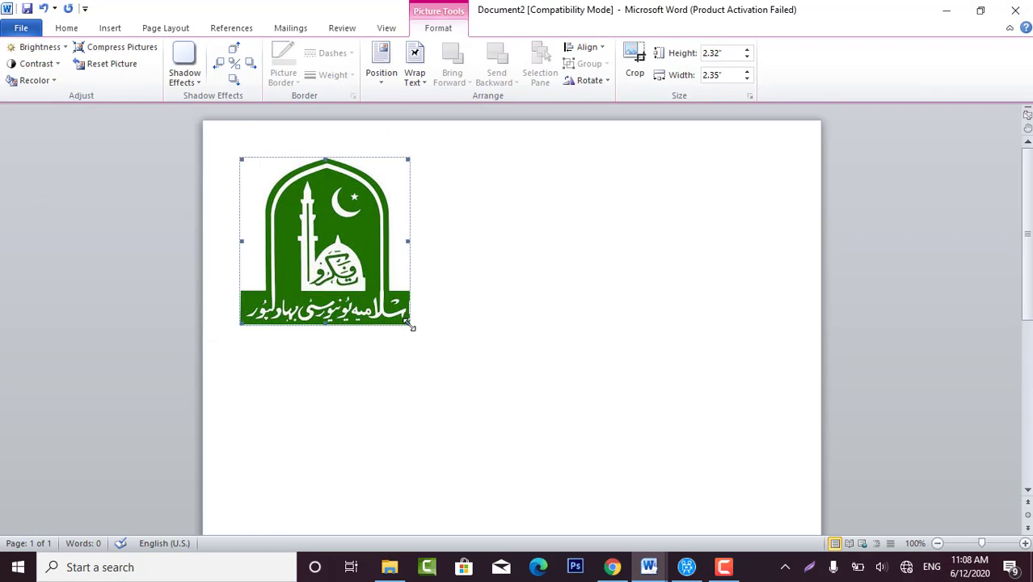
Step: Shrink the logo to about 1.24" high by 1.26" wide and centre it on the page
{"action": "left_click_drag", "start_coordinate": [411, 326], "coordinate": [330, 245]}
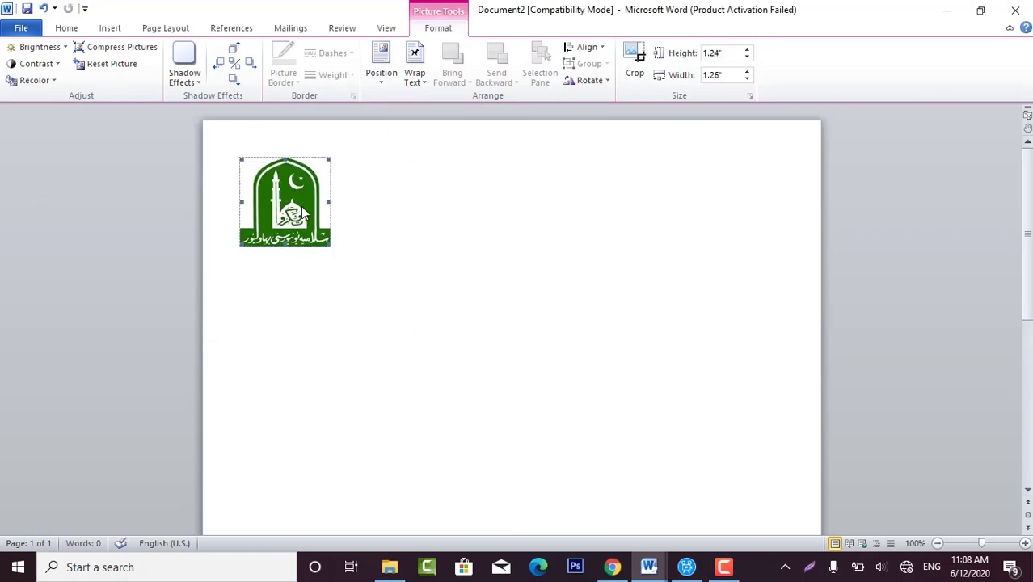
{"action": "left_click", "coordinate": [71, 29]}
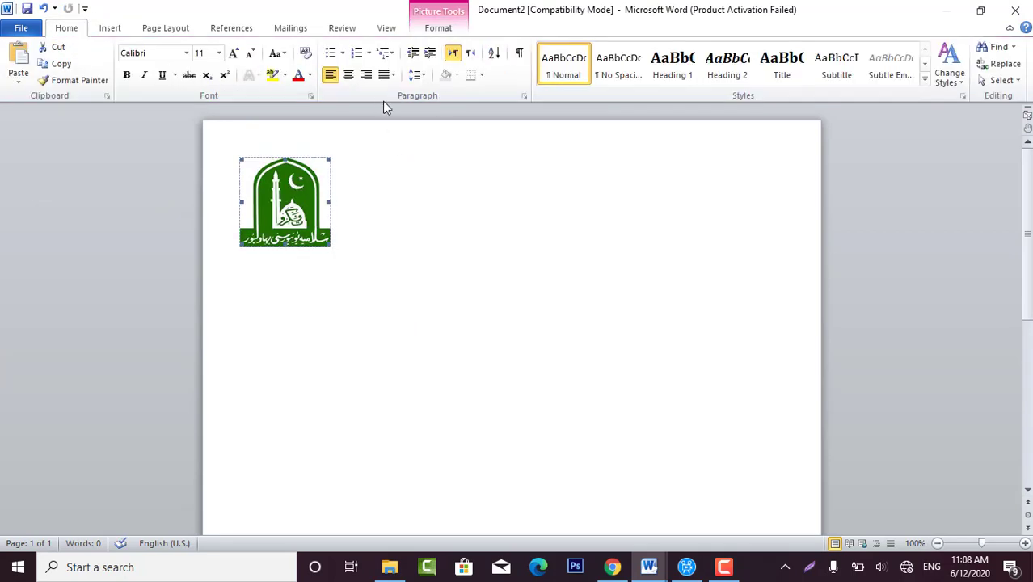
{"action": "left_click", "coordinate": [348, 75]}
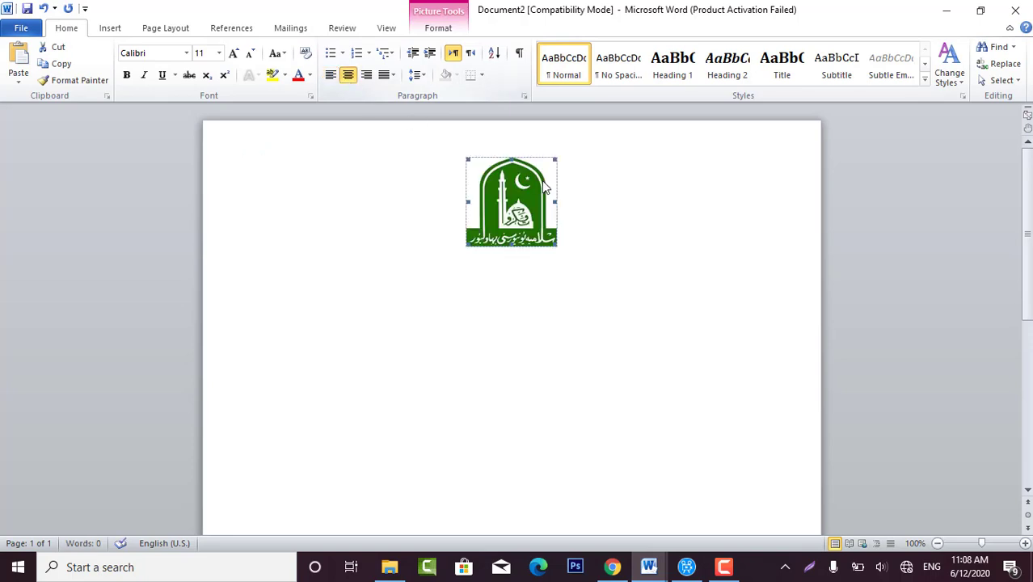
Step: Below the logo, add left-aligned labels "Name", "Roll no" and "Subject" with a blank line between each
{"action": "left_click", "coordinate": [639, 235]}
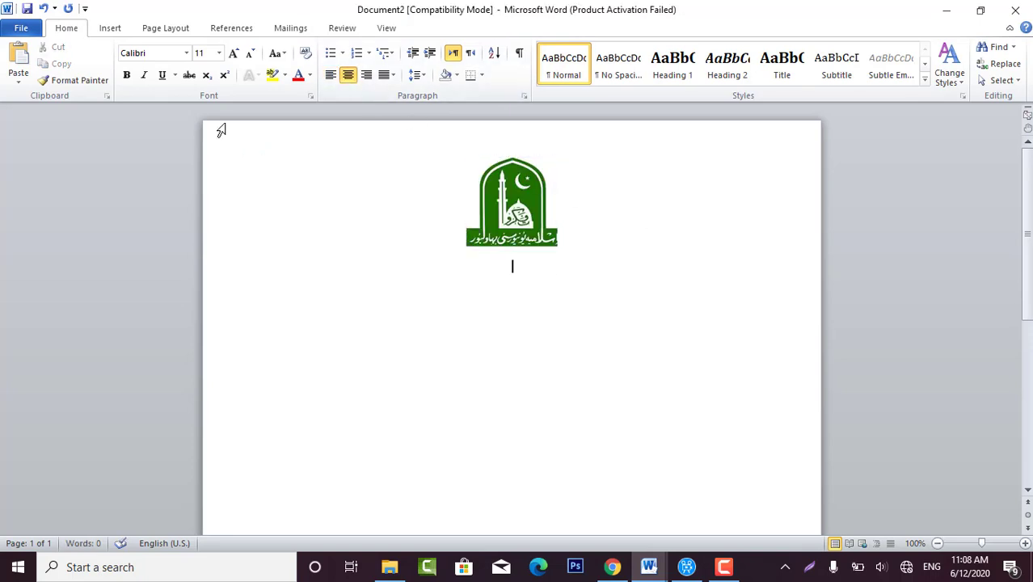
{"action": "left_click", "coordinate": [330, 75]}
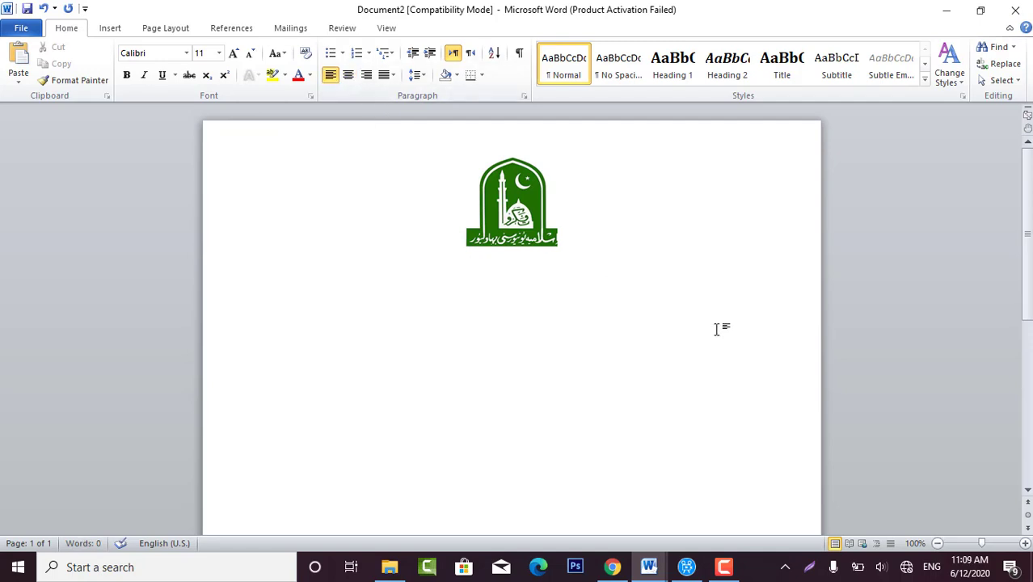
{"action": "type", "text": "Name"}
{"action": "key", "text": "Return"}
{"action": "key", "text": "Return"}
{"action": "type", "text": "Roll no"}
{"action": "key", "text": "Return"}
{"action": "key", "text": "Return"}
{"action": "type", "text": "Subj"}
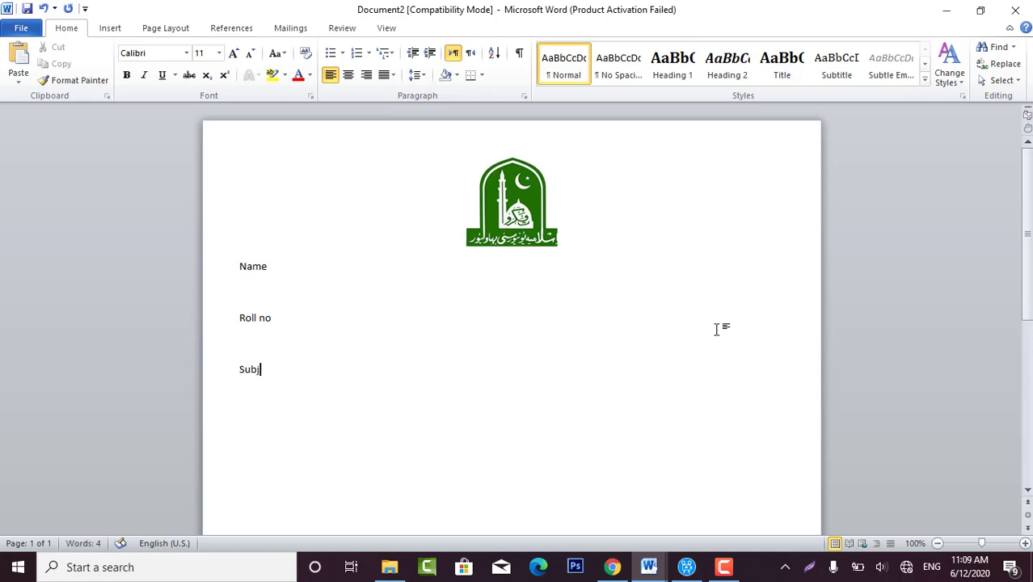
{"action": "type", "text": "ect  "}
Step: Add the labels "Topic", "Submitted to" and "Department" under Subject with a blank line between each
{"action": "type", "text": "Topic"}
{"action": "key", "text": "Return"}
{"action": "key", "text": "Return"}
{"action": "type", "text": "Sum"}
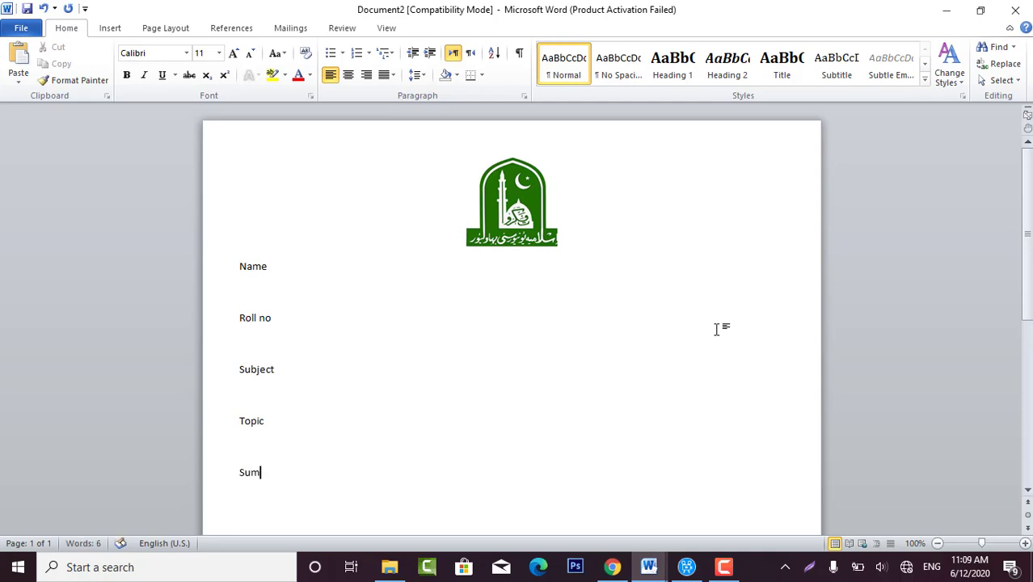
{"action": "key", "text": "BackSpace"}
{"action": "type", "text": "bmitted to"}
{"action": "key", "text": "Return"}
{"action": "type", "text": "Depart"}
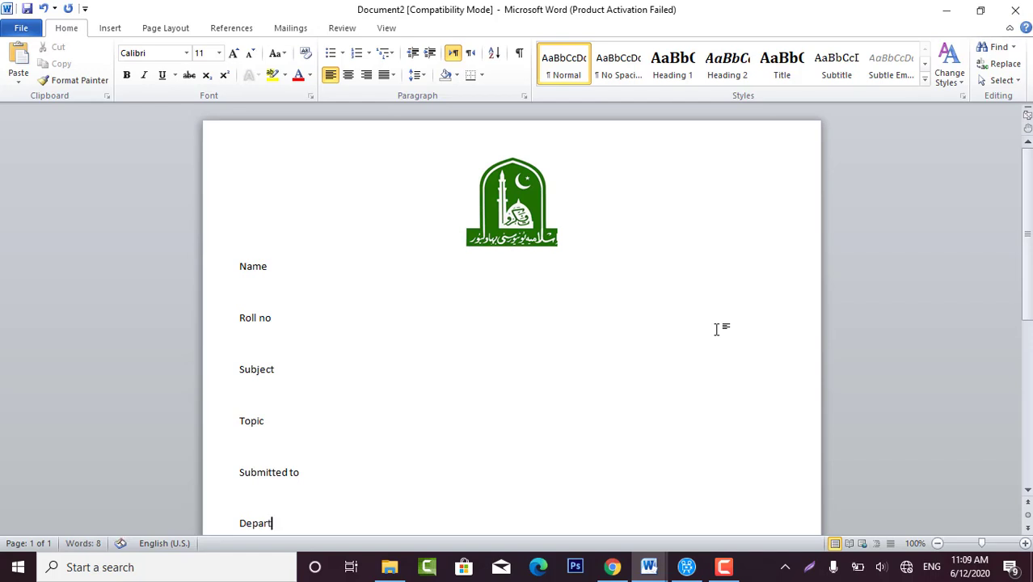
{"action": "type", "text": "ment"}
{"action": "key", "text": "Return"}
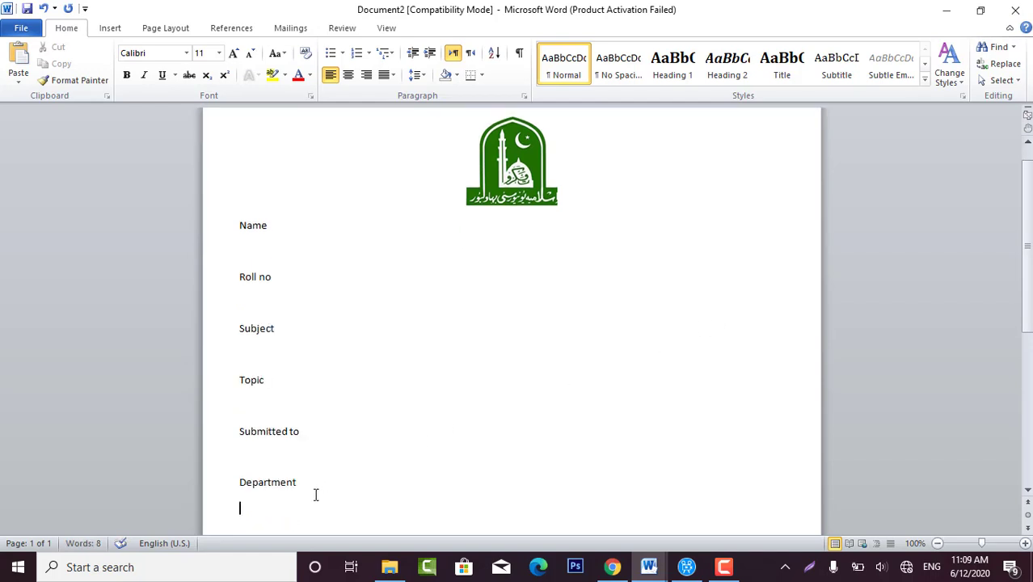
Step: Make all six labels from Name to Department bold and enlarge them to 22 pt
{"action": "left_click_drag", "start_coordinate": [315, 491], "coordinate": [243, 226]}
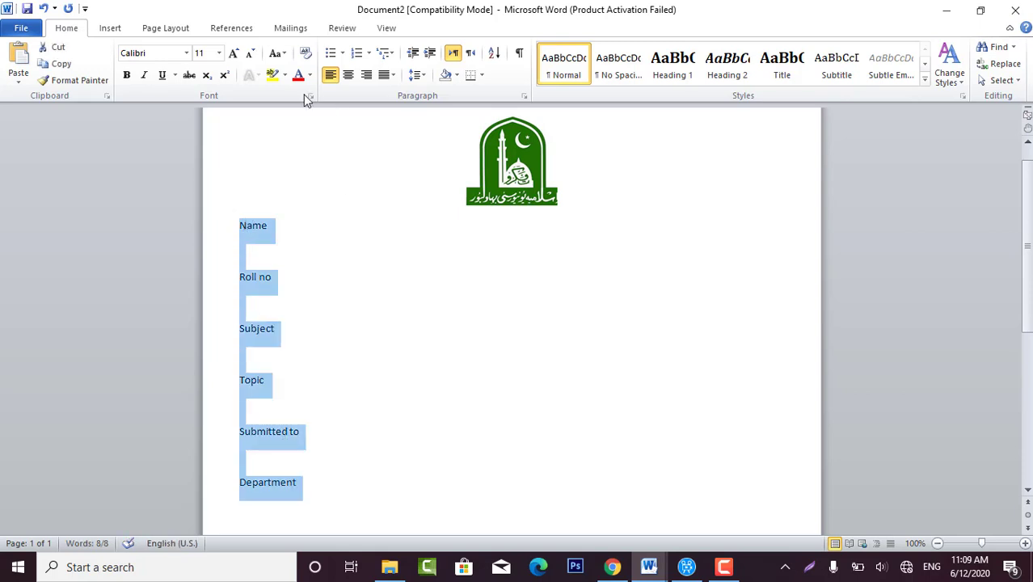
{"action": "left_click", "coordinate": [132, 78]}
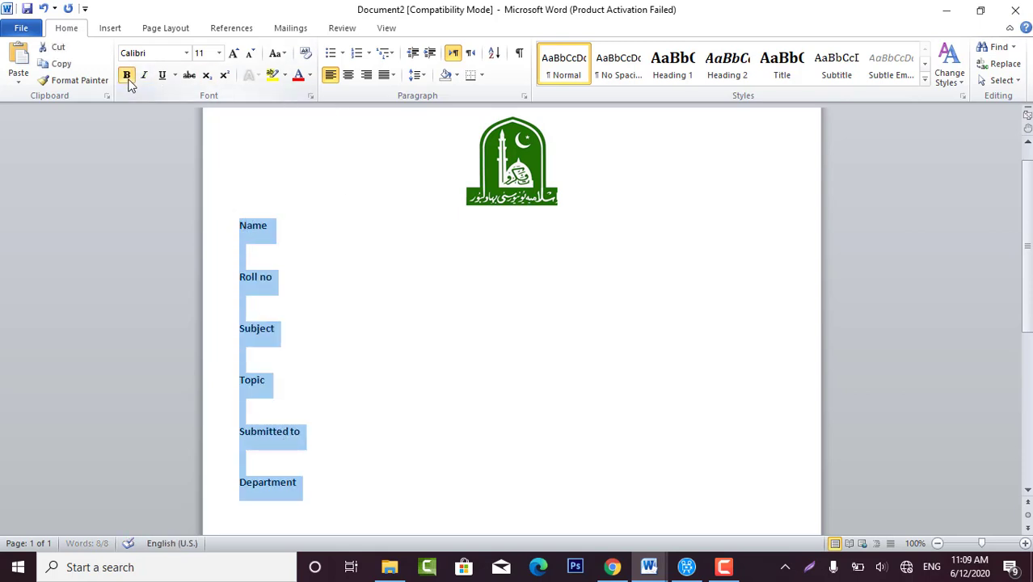
{"action": "left_click", "coordinate": [232, 53]}
{"action": "left_click", "coordinate": [232, 54]}
{"action": "left_click", "coordinate": [233, 53]}
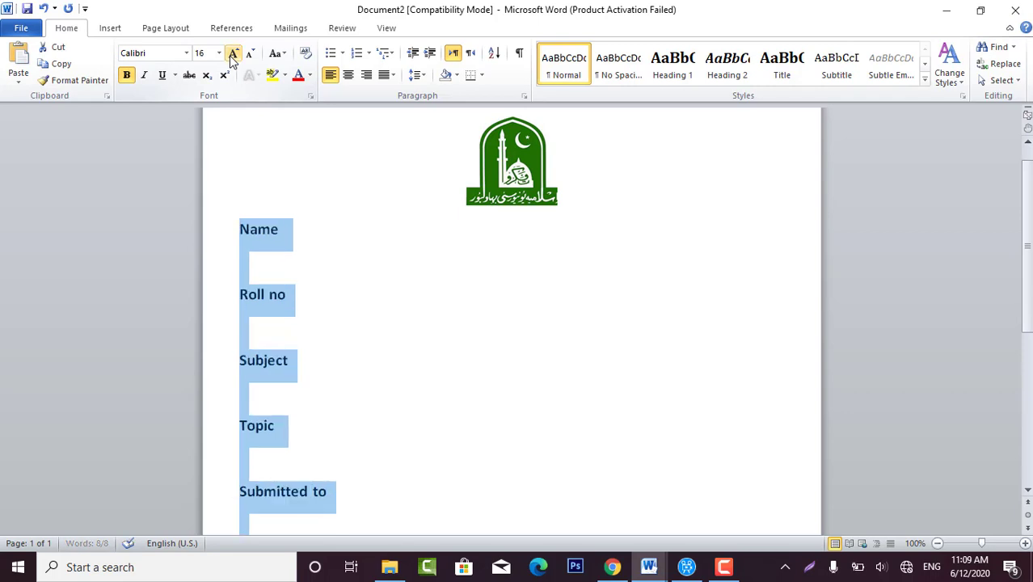
{"action": "left_click", "coordinate": [236, 58]}
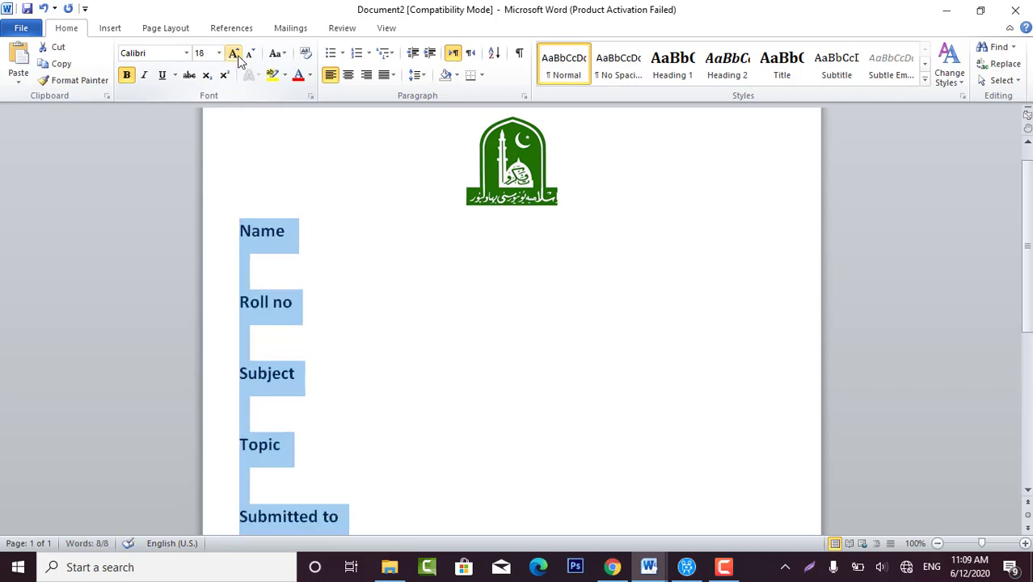
{"action": "left_click", "coordinate": [236, 58]}
{"action": "left_click", "coordinate": [236, 58]}
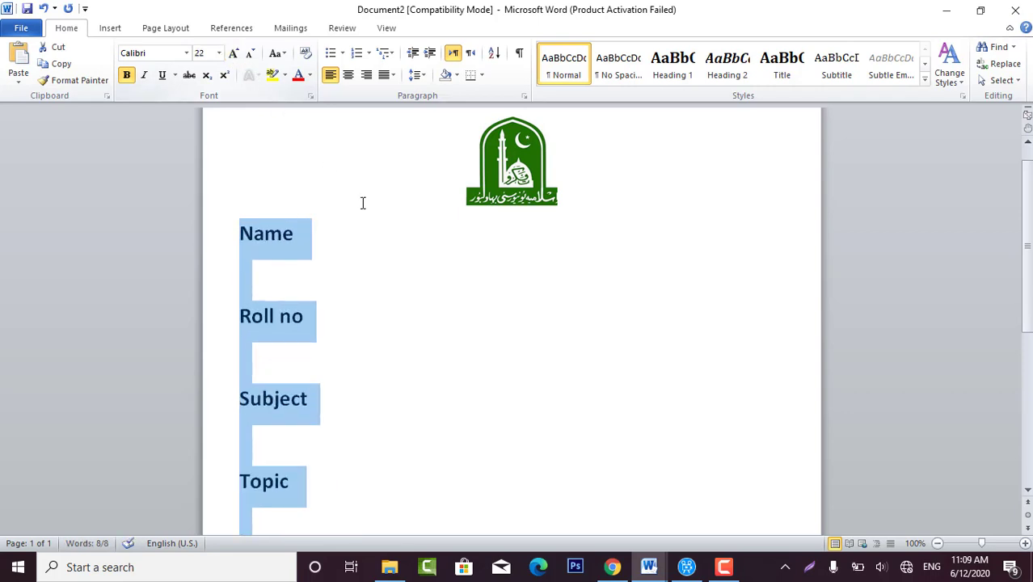
Step: Change the font of the selected labels to Bodoni MT
{"action": "scroll", "coordinate": [363, 203], "scroll_direction": "down", "scroll_amount": 6}
{"action": "scroll", "coordinate": [367, 230], "scroll_direction": "up", "scroll_amount": 3}
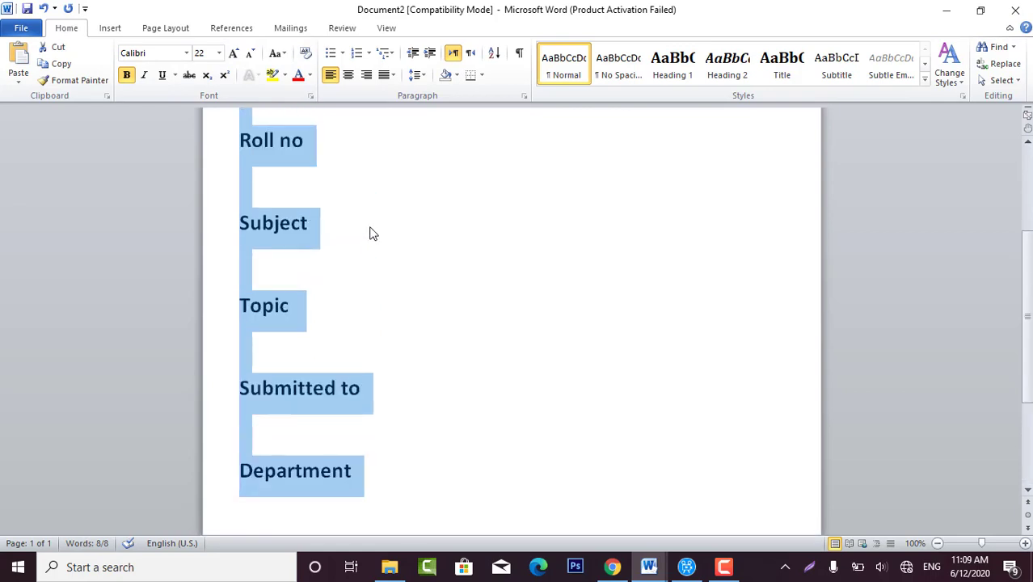
{"action": "scroll", "coordinate": [370, 233], "scroll_direction": "up", "scroll_amount": 3}
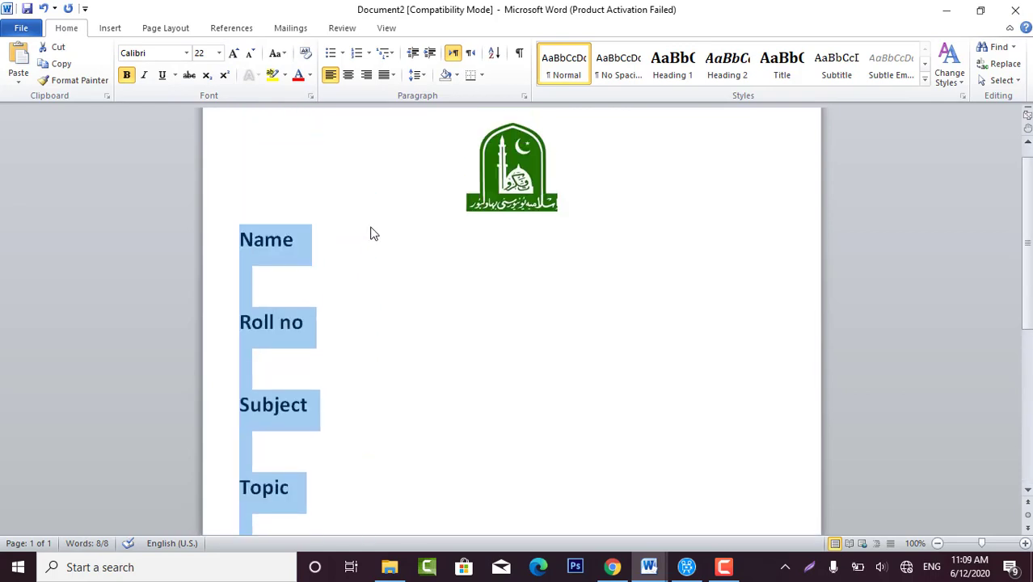
{"action": "left_click", "coordinate": [185, 55]}
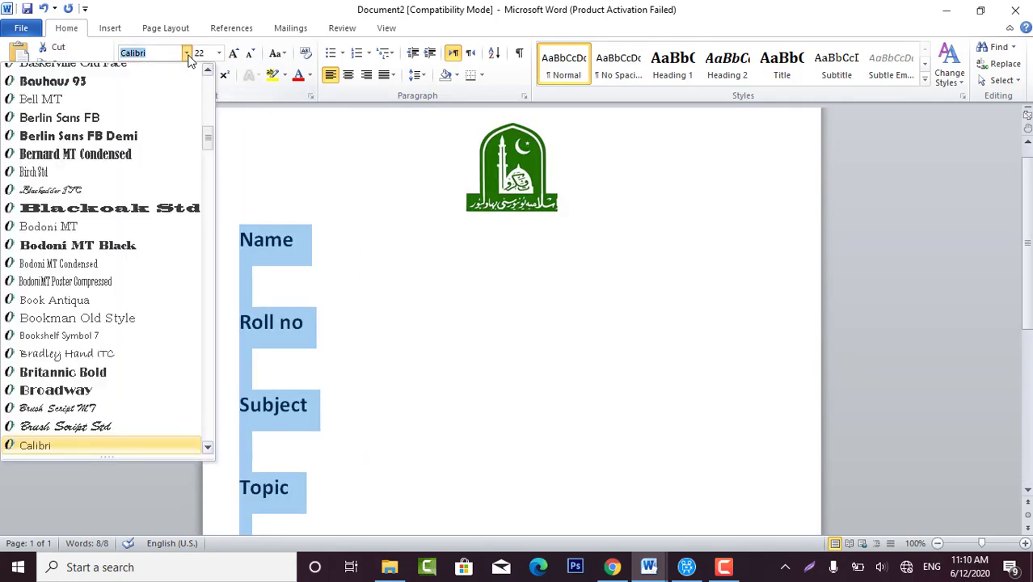
{"action": "left_click", "coordinate": [82, 229]}
Step: Enter the student's name on the Name line, tabbed across to form a second column
{"action": "left_click", "coordinate": [351, 241]}
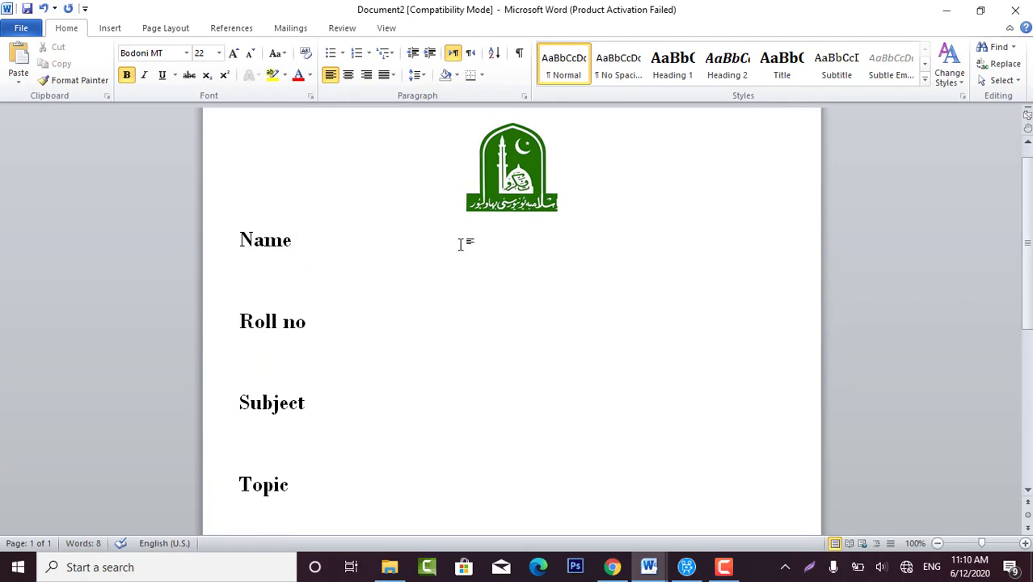
{"action": "key", "text": "Tab"}
{"action": "key", "text": "Tab"}
{"action": "key", "text": "Tab"}
{"action": "key", "text": "Tab"}
{"action": "key", "text": "Tab"}
{"action": "key", "text": "Tab"}
{"action": "key", "text": "Tab"}
{"action": "type", "text": "Ali"}
Step: Enter the student's roll number on the Roll no line, aligned with the value above it
{"action": "key", "text": "Down"}
{"action": "key", "text": "Down"}
{"action": "key", "text": "Tab"}
{"action": "key", "text": "Tab"}
{"action": "key", "text": "Tab"}
{"action": "key", "text": "Tab"}
{"action": "key", "text": "Tab"}
{"action": "key", "text": "Tab"}
{"action": "key", "text": "Tab"}
{"action": "key", "text": "Tab"}
{"action": "type", "text": "67"}
Step: Enter "Computer" as the Subject, aligned with the second column of values
{"action": "key", "text": "Down"}
{"action": "key", "text": "Down"}
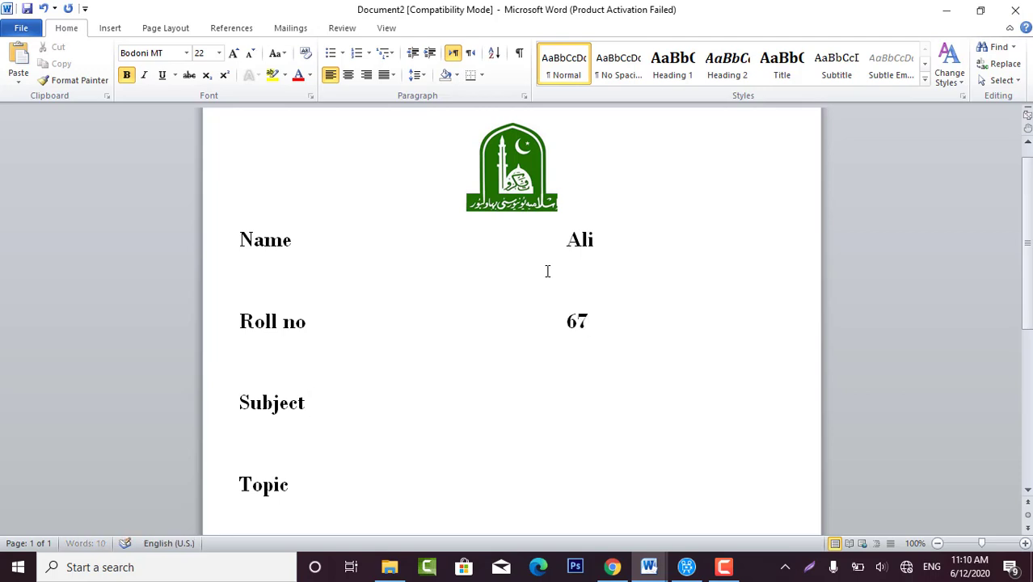
{"action": "key", "text": "Tab"}
{"action": "type", "text": "Comp"}
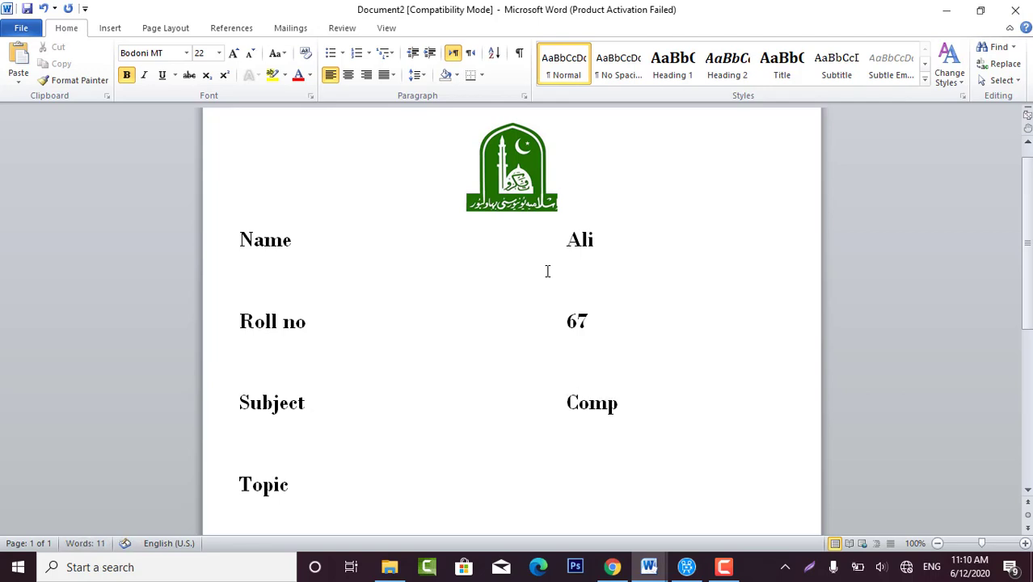
{"action": "type", "text": "uter"}
Step: Enter "Networking" as the Topic, aligned with the second column of values
{"action": "key", "text": "Down"}
{"action": "key", "text": "Down"}
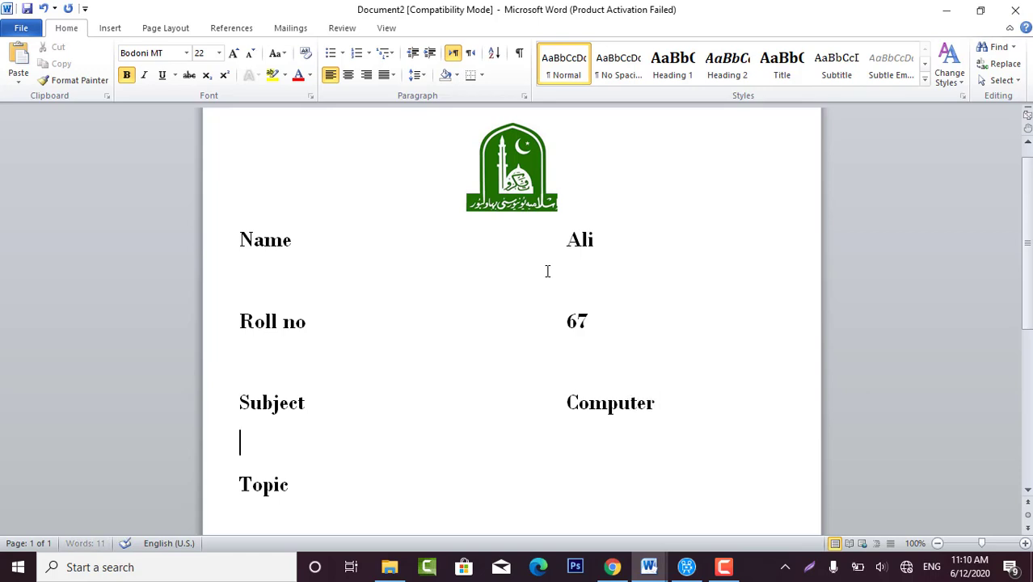
{"action": "key", "text": "Tab"}
{"action": "key", "text": "Tab"}
{"action": "key", "text": "Tab"}
{"action": "type", "text": "Networking"}
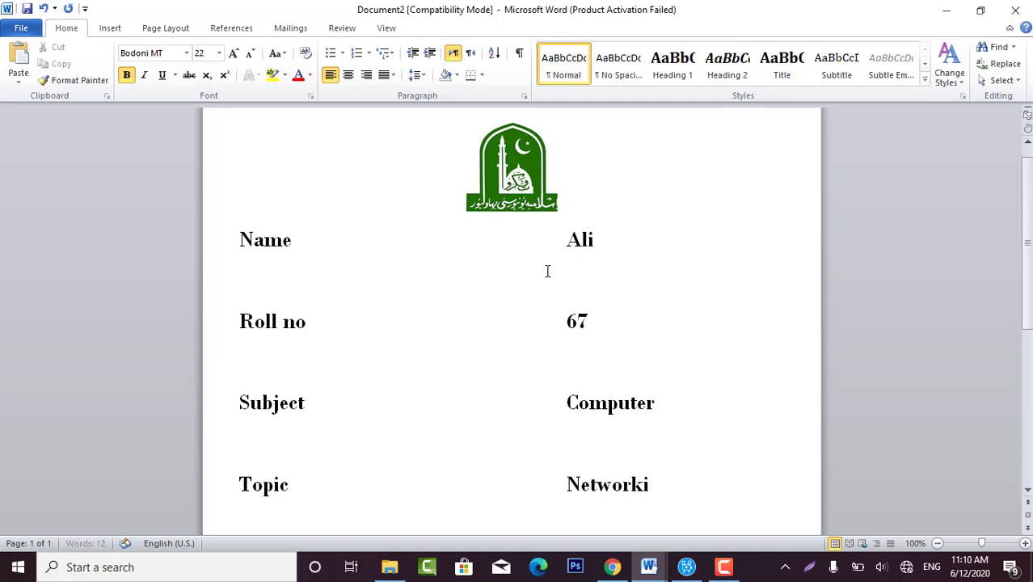
Step: Enter the teacher's name on the Submitted to line, aligned with the second column of values
{"action": "key", "text": "Return"}
{"action": "key", "text": "Return"}
{"action": "type", "text": "Submitted to"}
{"action": "key", "text": "Return"}
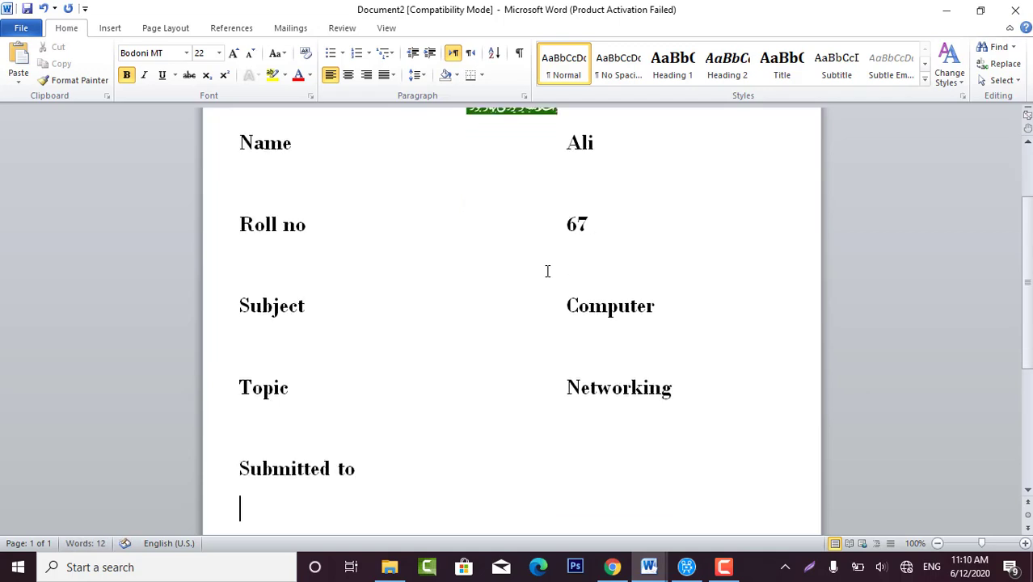
{"action": "key", "text": "BackSpace"}
{"action": "type", "text": "Sir Ahm"}
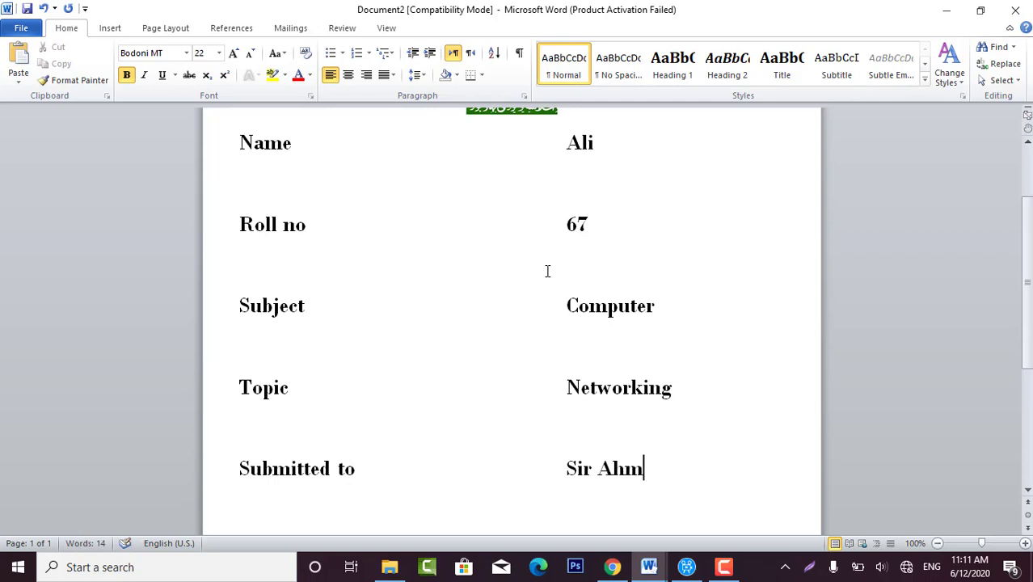
{"action": "type", "text": "ad"}
Step: Enter "CS & IT" as the Department, aligned with the second column of values
{"action": "key", "text": "Down"}
{"action": "key", "text": "Down"}
{"action": "key", "text": "Down"}
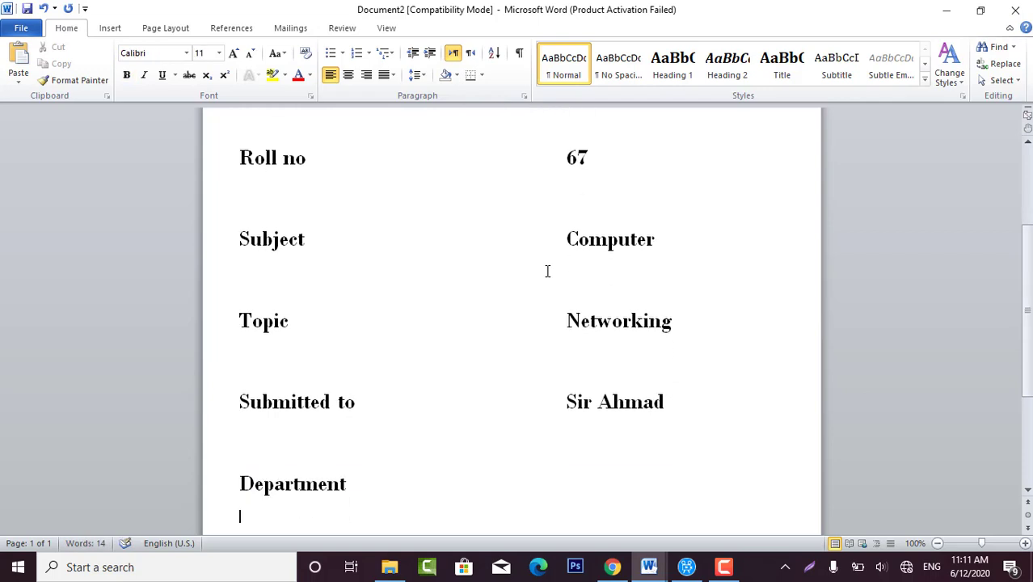
{"action": "key", "text": "Left"}
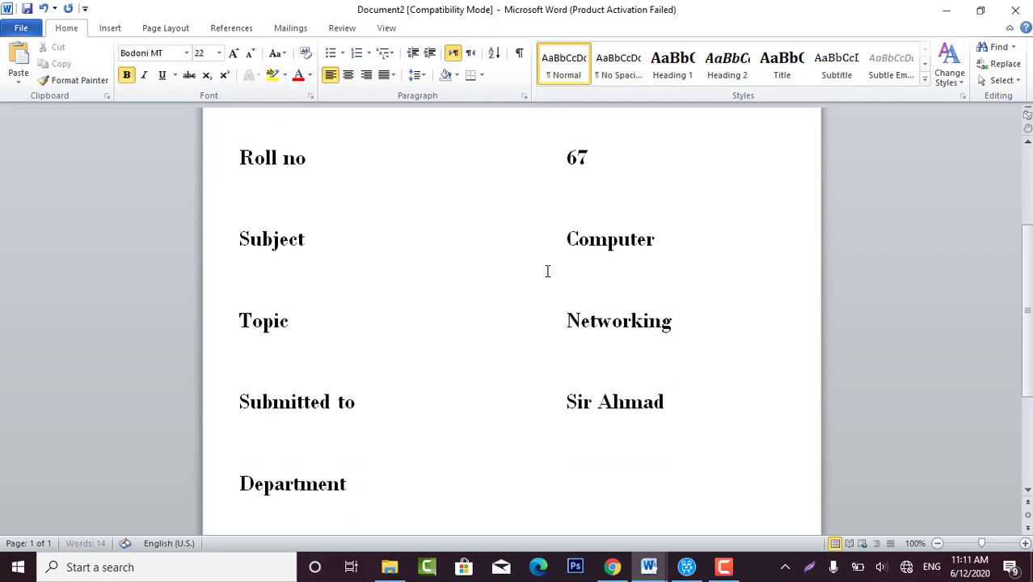
{"action": "key", "text": "Tab"}
{"action": "key", "text": "Tab"}
{"action": "key", "text": "Tab"}
{"action": "key", "text": "Tab"}
{"action": "key", "text": "Tab"}
{"action": "key", "text": "Tab"}
{"action": "key", "text": "Tab"}
{"action": "key", "text": "BackSpace"}
{"action": "type", "text": "Cs"}
{"action": "key", "text": "BackSpace"}
{"action": "key", "text": "BackSpace"}
{"action": "type", "text": "c"}
{"action": "key", "text": "BackSpace"}
{"action": "type", "text": "CS &"}
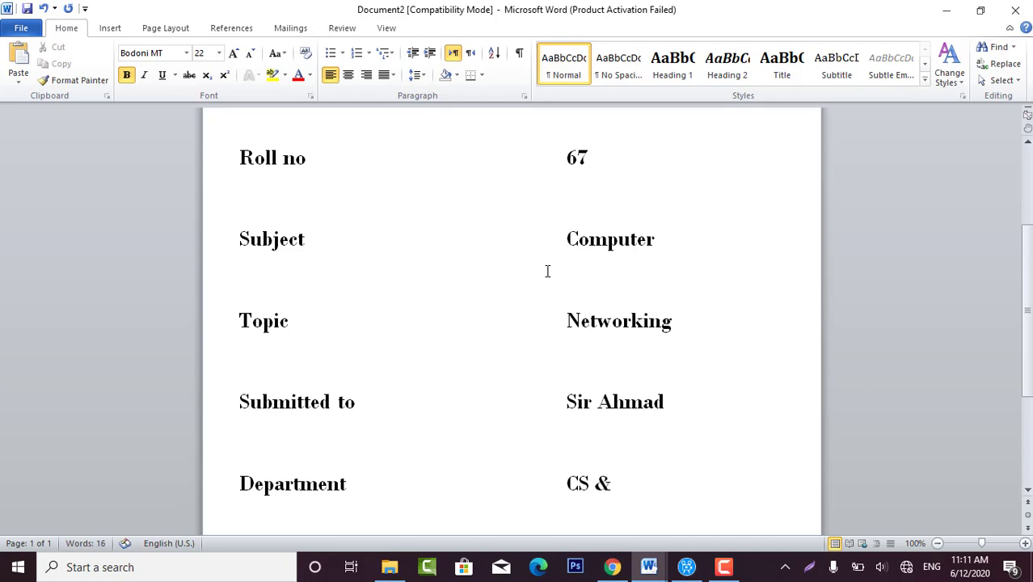
{"action": "type", "text": " IT"}
Step: Check the finished cover page in the print preview and look over its layout in the document
{"action": "scroll", "coordinate": [554, 257], "scroll_direction": "down", "scroll_amount": 5}
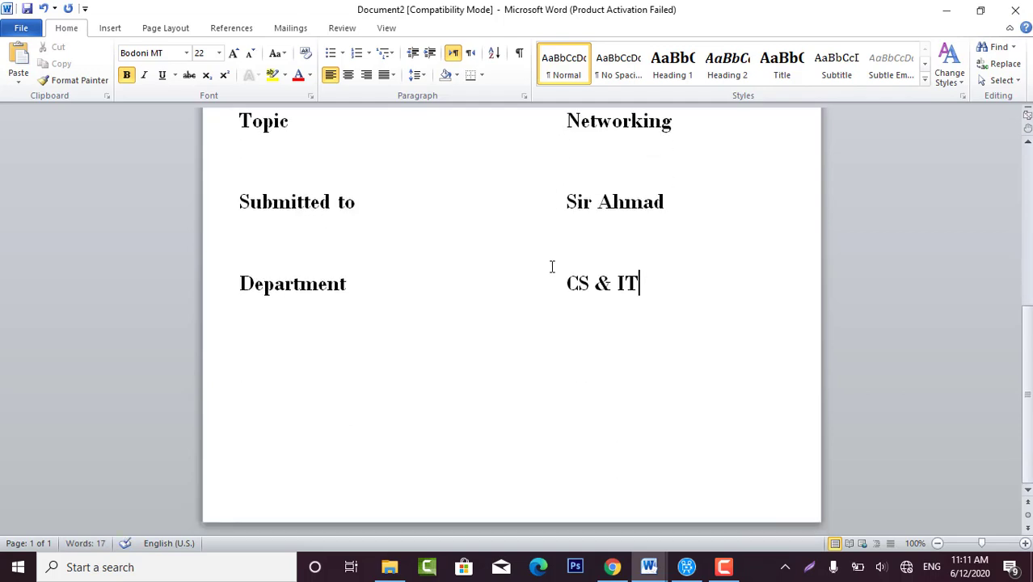
{"action": "key", "text": "ctrl+p"}
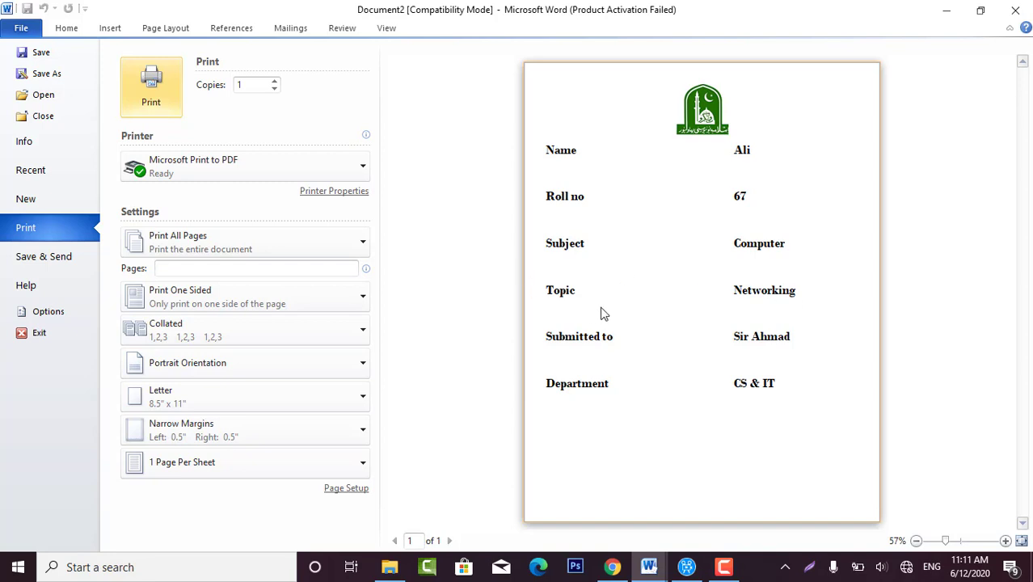
{"action": "key", "text": "Escape"}
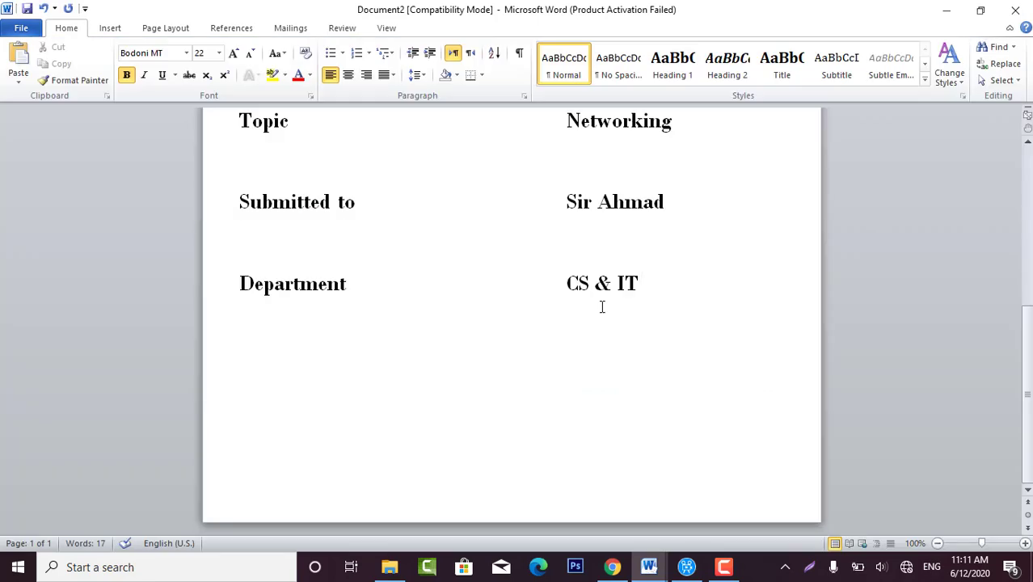
{"action": "scroll", "coordinate": [601, 306], "scroll_direction": "up", "scroll_amount": 3}
{"action": "scroll", "coordinate": [601, 306], "scroll_direction": "up", "scroll_amount": 3}
{"action": "scroll", "coordinate": [601, 309], "scroll_direction": "up", "scroll_amount": 3}
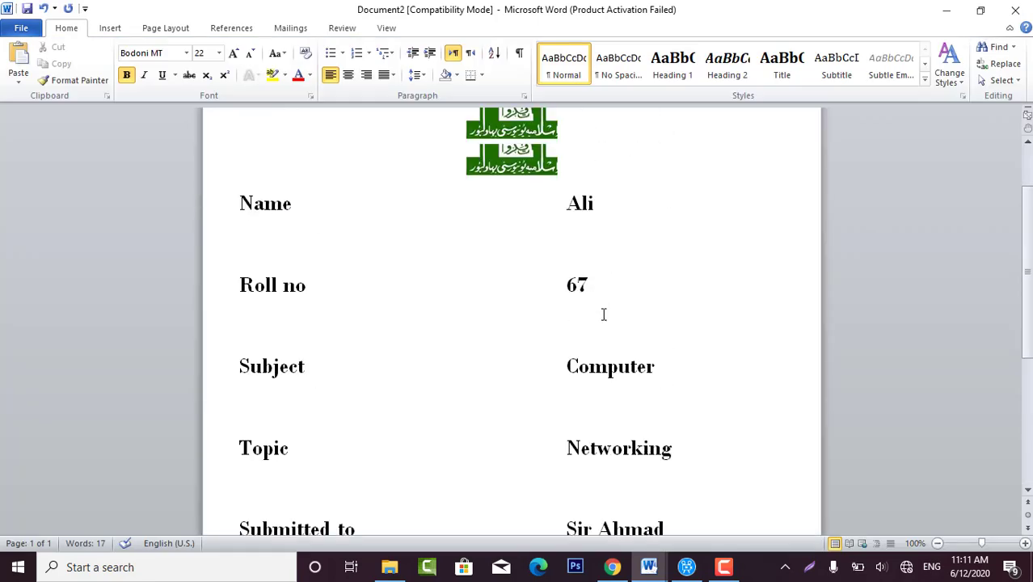
{"action": "scroll", "coordinate": [602, 314], "scroll_direction": "down", "scroll_amount": 5}
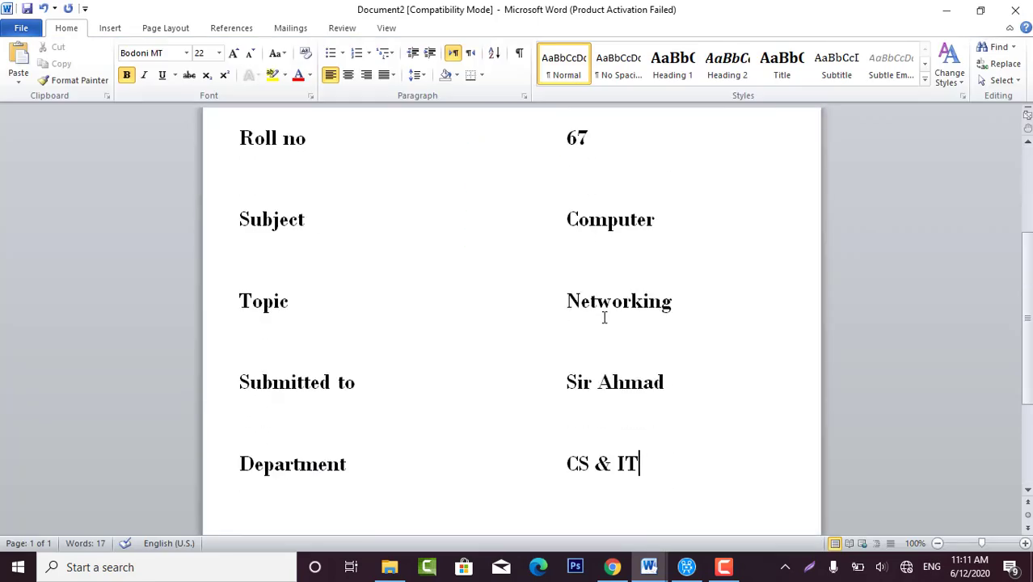